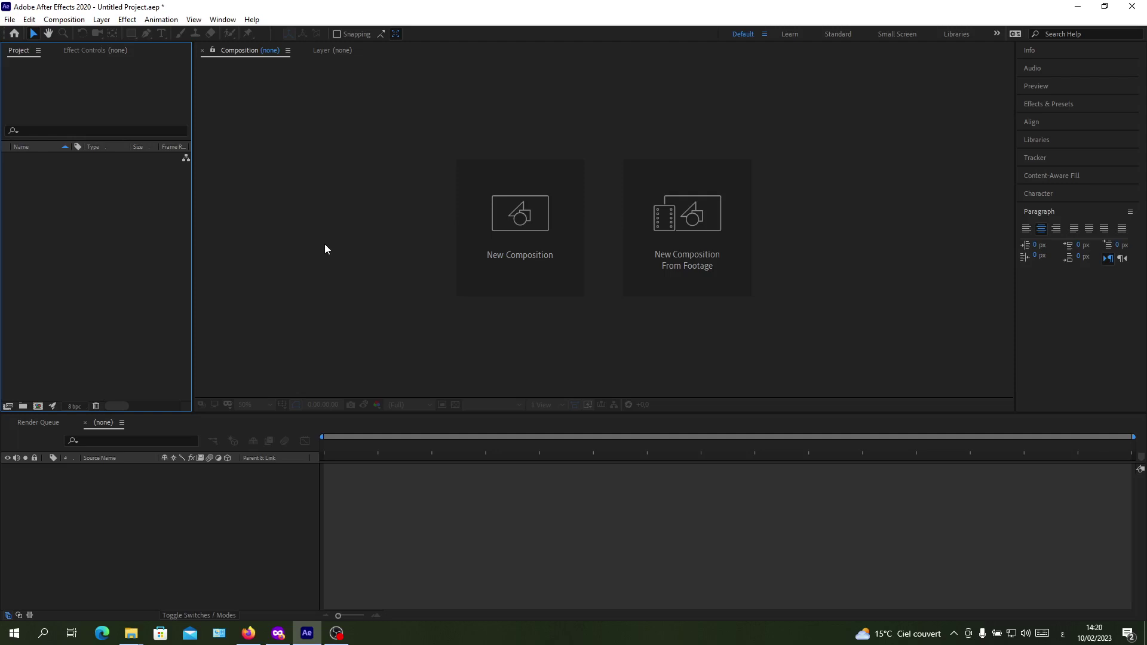
# - Create an HDTV 1080 29.97 composition and add a dark gray solid layer to it
pyautogui.click(553, 215)
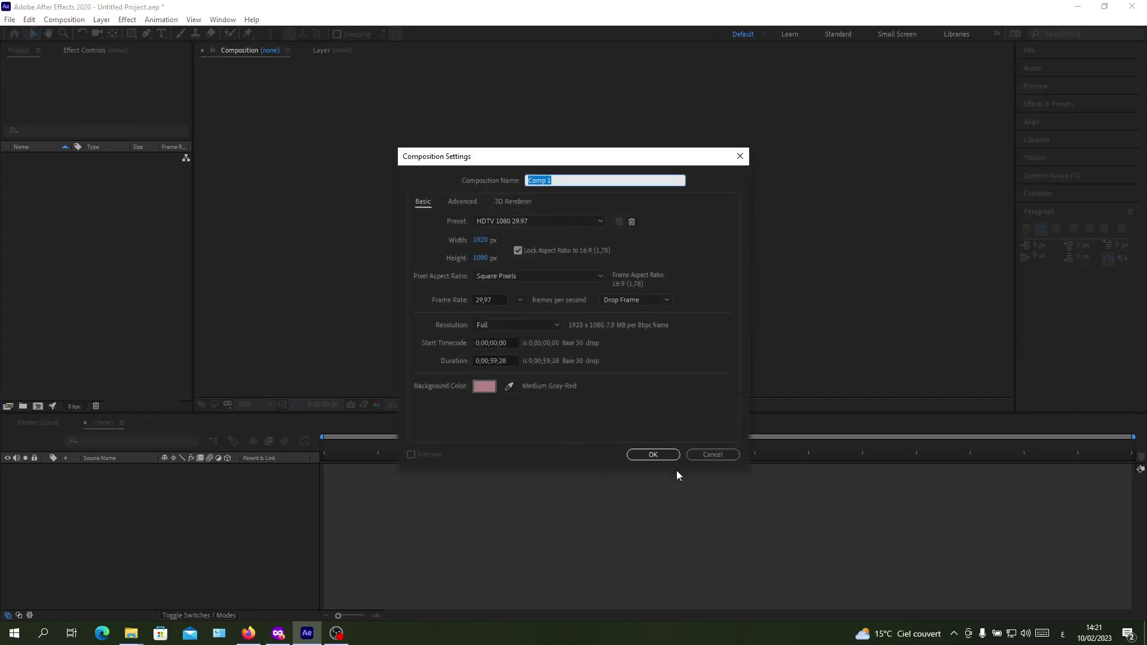
pyautogui.click(657, 455)
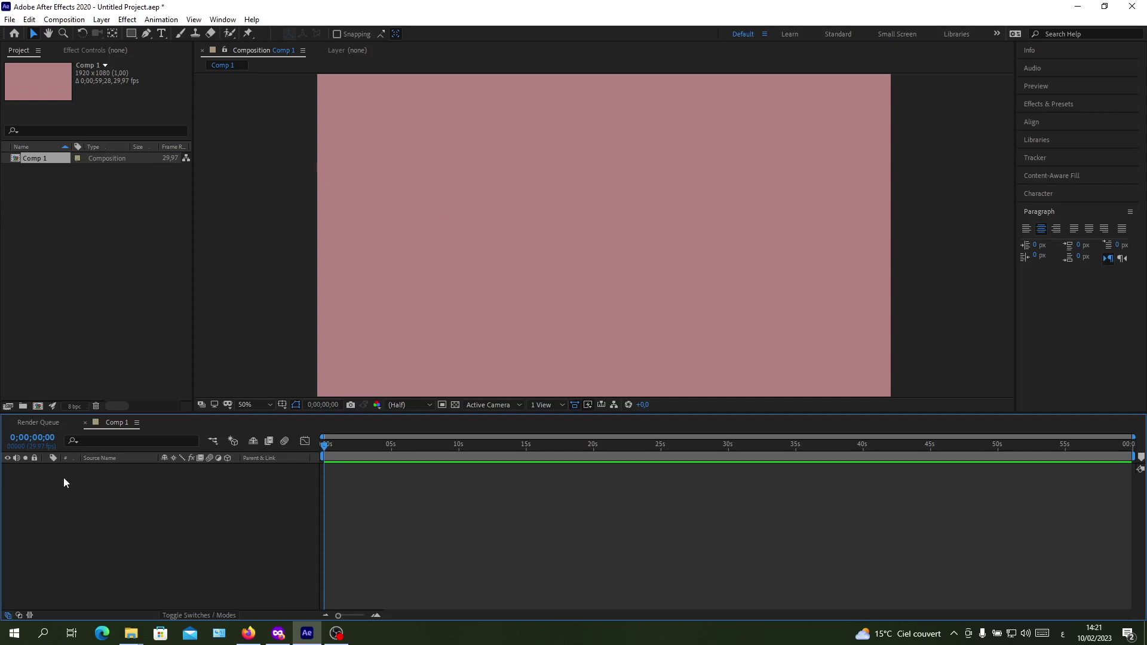
pyautogui.rightClick(141, 509)
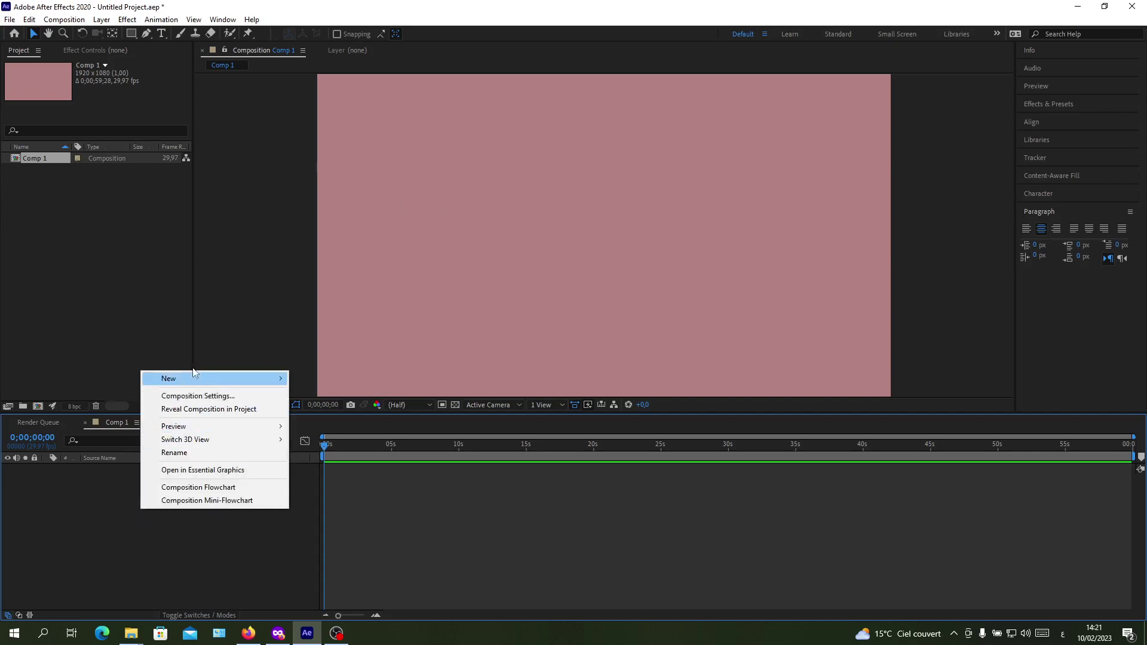
pyautogui.moveTo(193, 379)
pyautogui.click(317, 408)
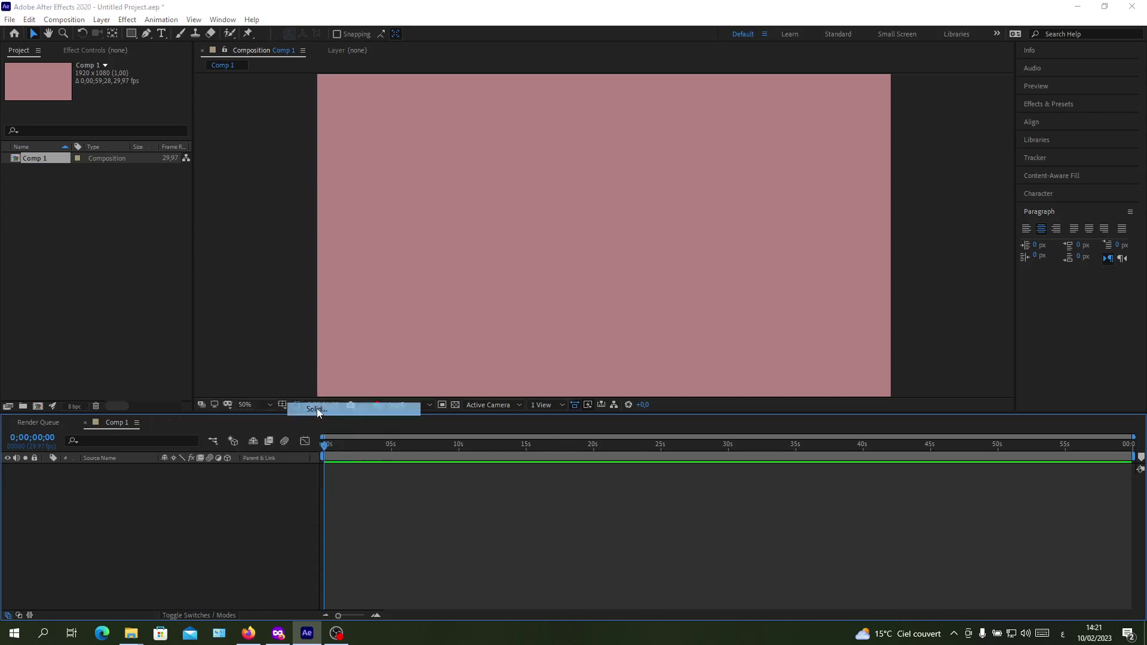
pyautogui.click(617, 421)
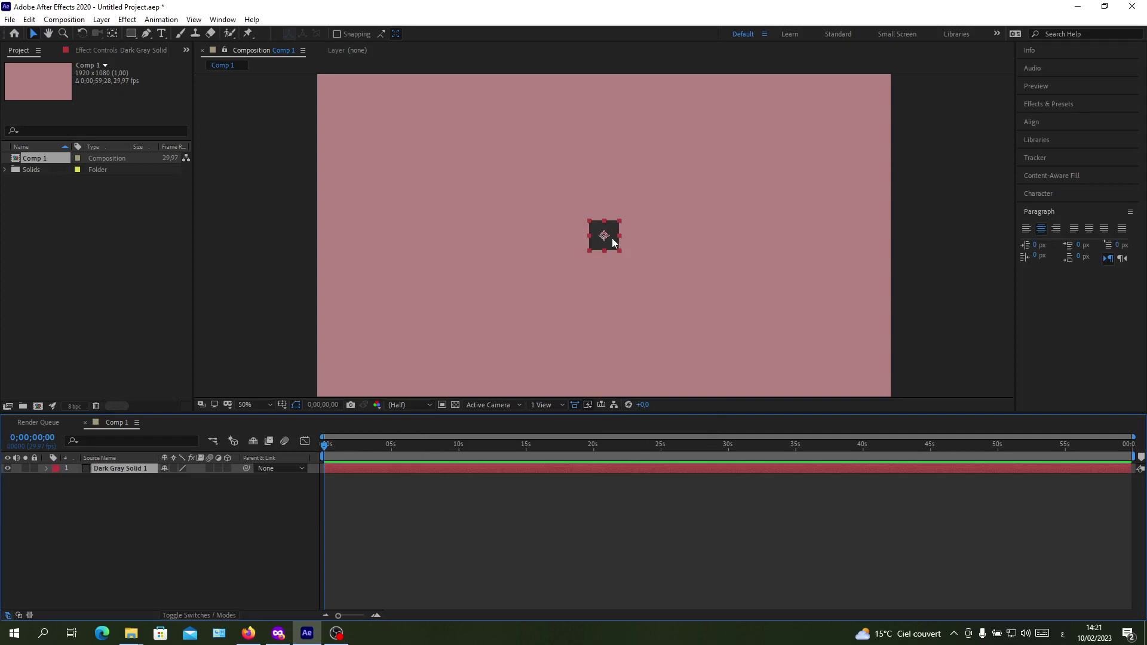
# - Inspect the dark gray solid in the composition at several magnifications up to 400%
pyautogui.press('.')
pyautogui.press('.')
pyautogui.press('.')
pyautogui.press('.')
pyautogui.press('.')
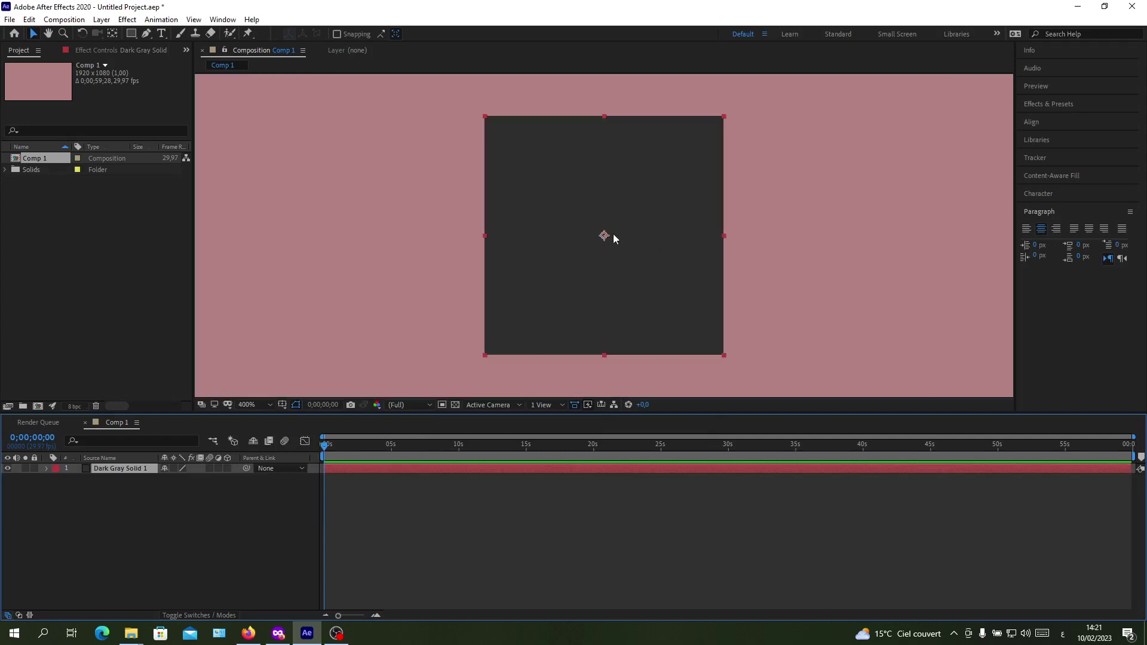
pyautogui.press(',')
pyautogui.press(',')
pyautogui.press(',')
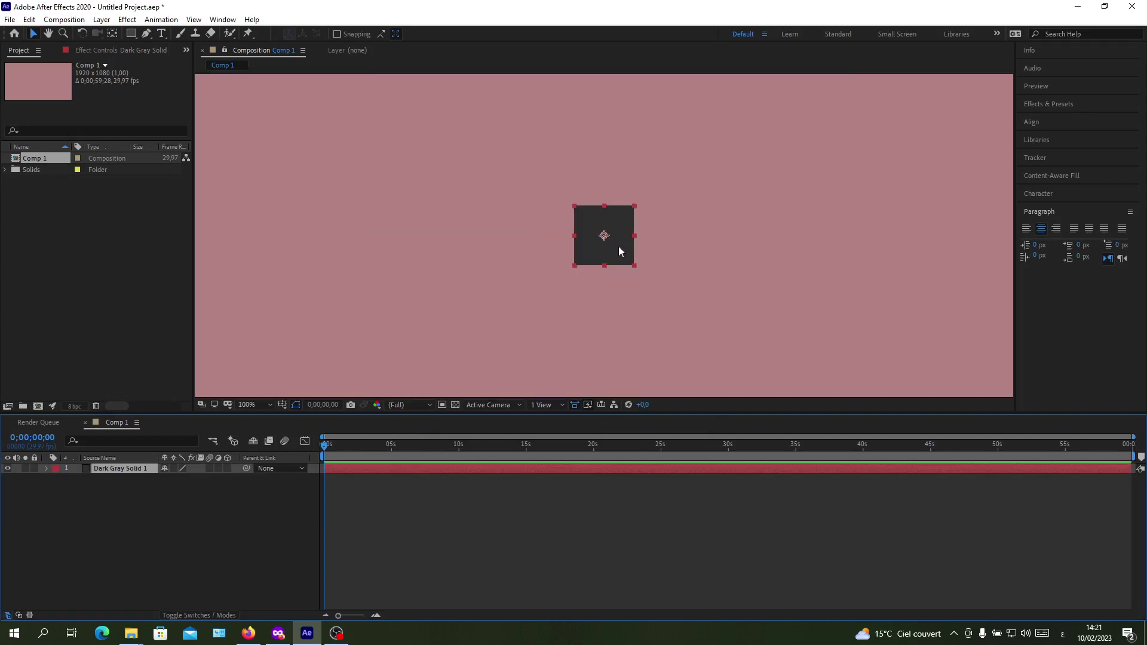
pyautogui.press('.')
pyautogui.press(',')
pyautogui.press('.')
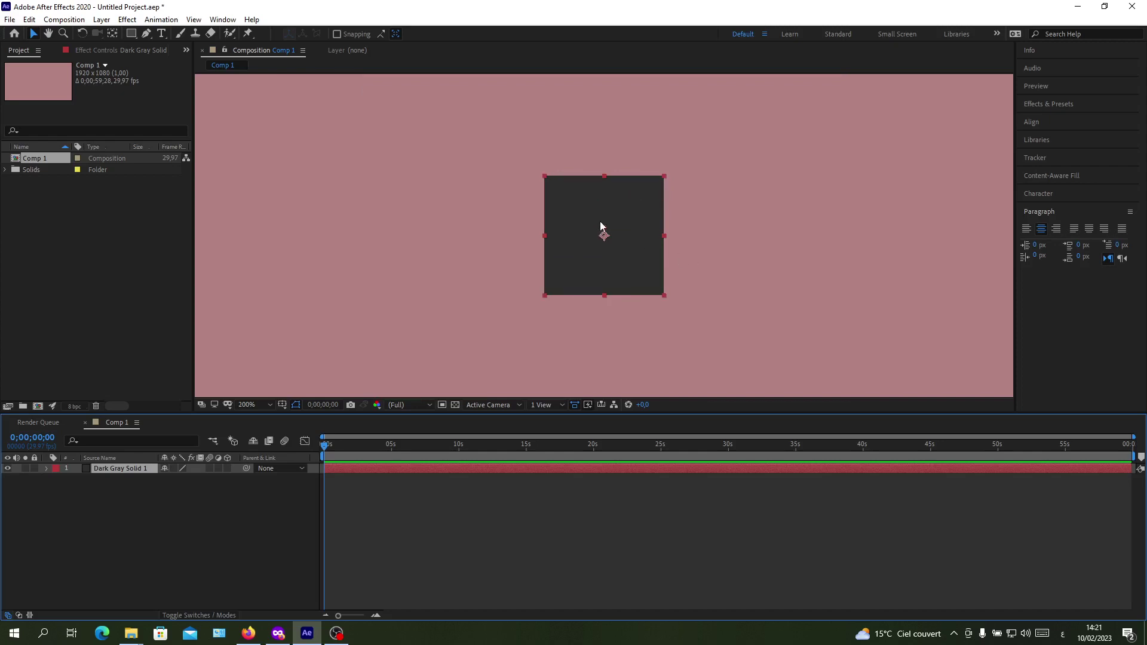
# - Move the dark gray solid slightly up and left from the middle of the composition
pyautogui.moveTo(602, 239); pyautogui.dragTo(600, 232)
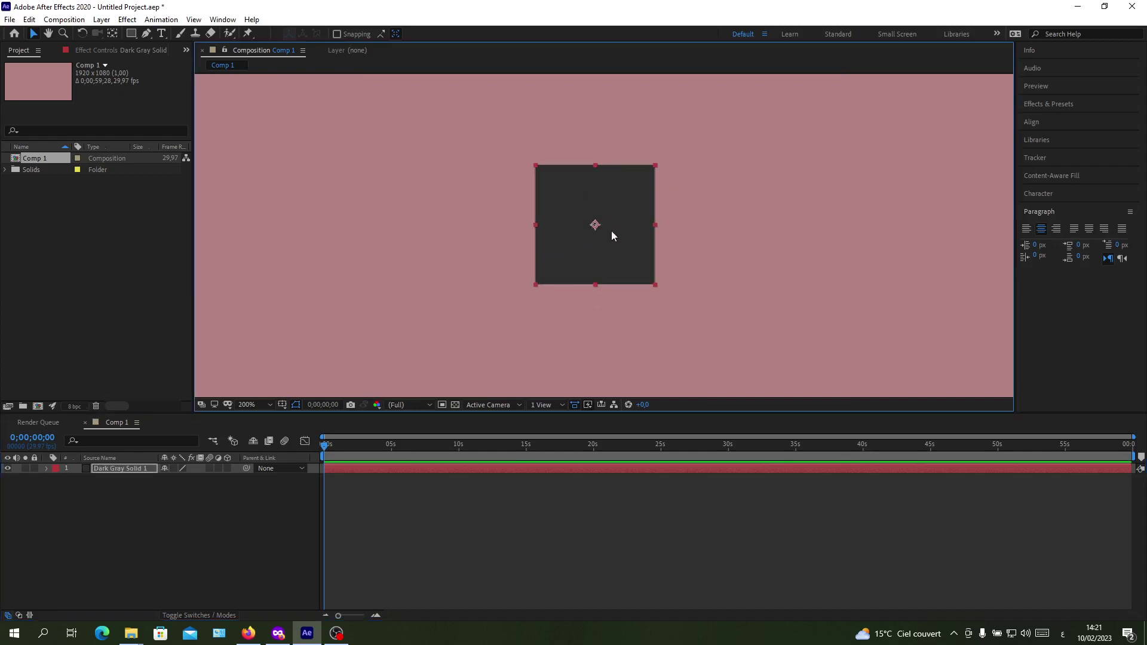
pyautogui.moveTo(592, 224)
pyautogui.mouseDown()
pyautogui.moveTo(574, 209)
pyautogui.moveTo(630, 193)
pyautogui.moveTo(511, 186)
pyautogui.moveTo(594, 213)
pyautogui.mouseUp()
pyautogui.press(',')
pyautogui.scroll(-2, 601, 207)
pyautogui.scroll(2, 605, 210)
pyautogui.moveTo(556, 232); pyautogui.dragTo(564, 237)
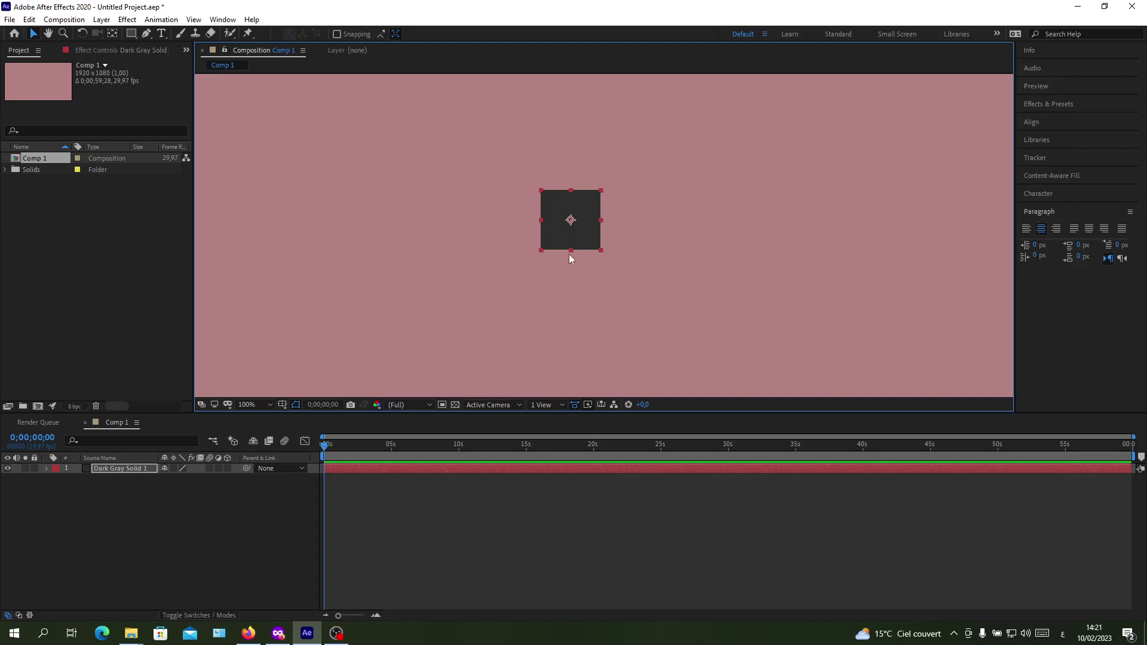
# - Offset the solid's anchor point toward its upper-left corner in the layer view, and move the solid up and left in the composition
pyautogui.doubleClick(569, 223)
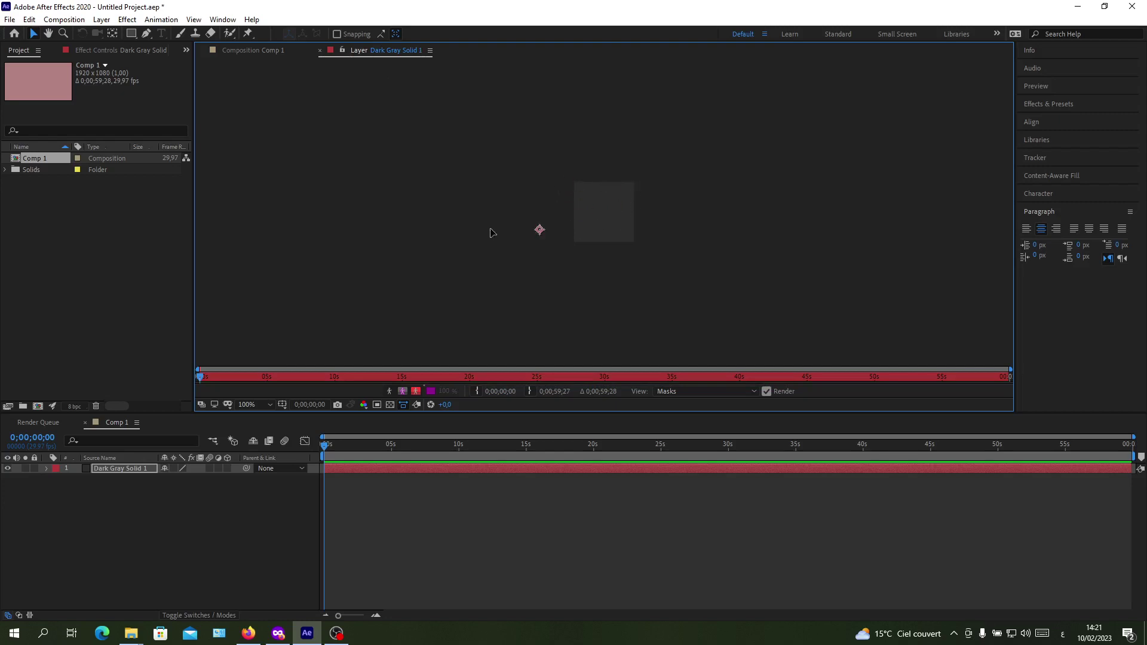
pyautogui.rightClick(397, 54)
pyautogui.click(424, 58)
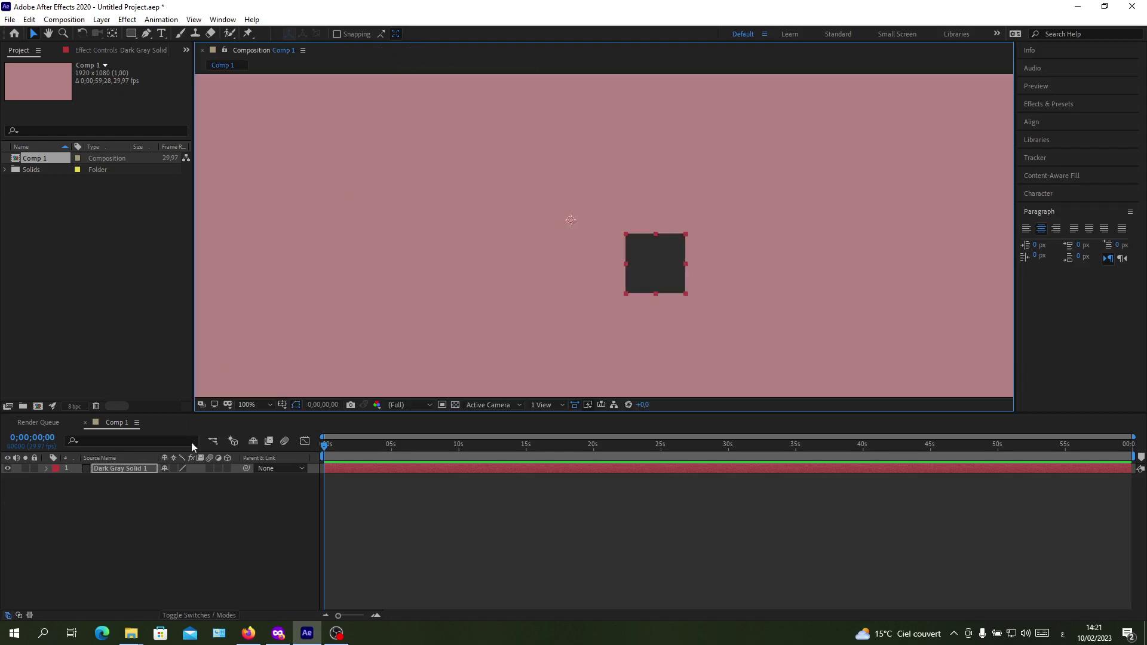
pyautogui.doubleClick(146, 470)
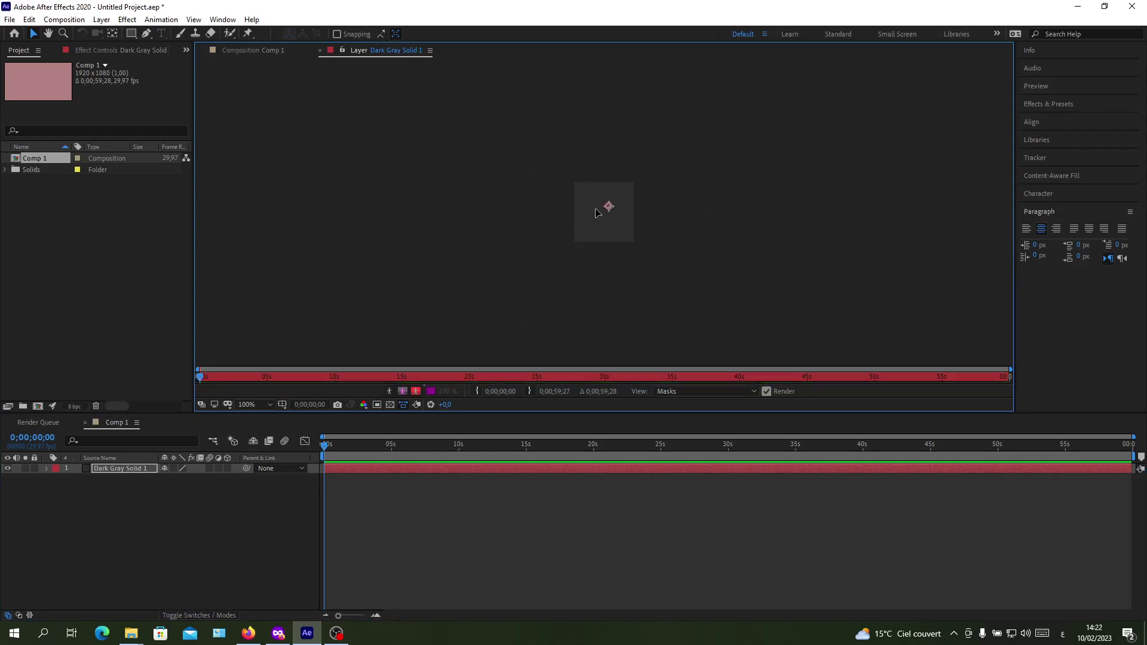
pyautogui.rightClick(386, 51)
pyautogui.click(407, 63)
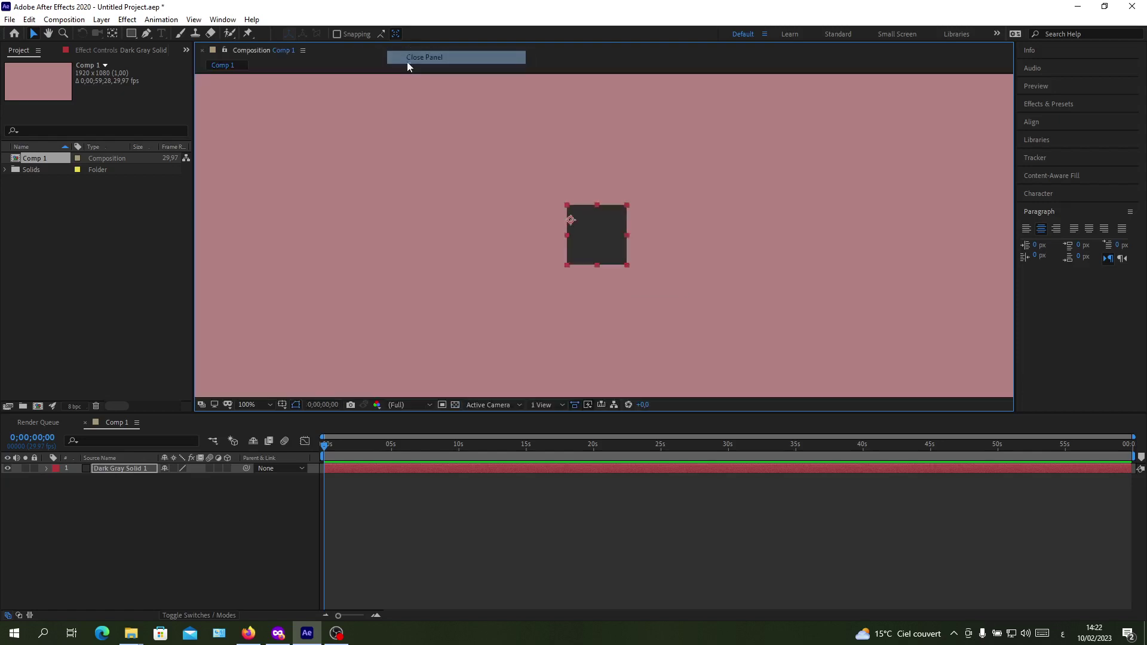
pyautogui.moveTo(583, 228); pyautogui.dragTo(478, 194)
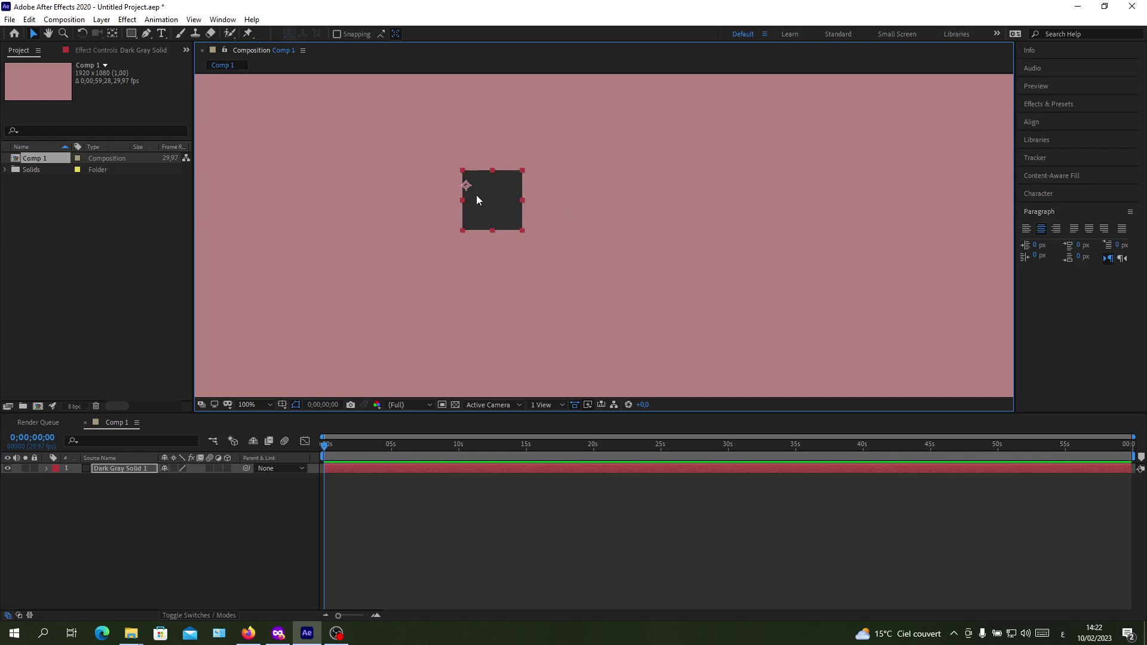
pyautogui.moveTo(508, 182); pyautogui.dragTo(513, 160)
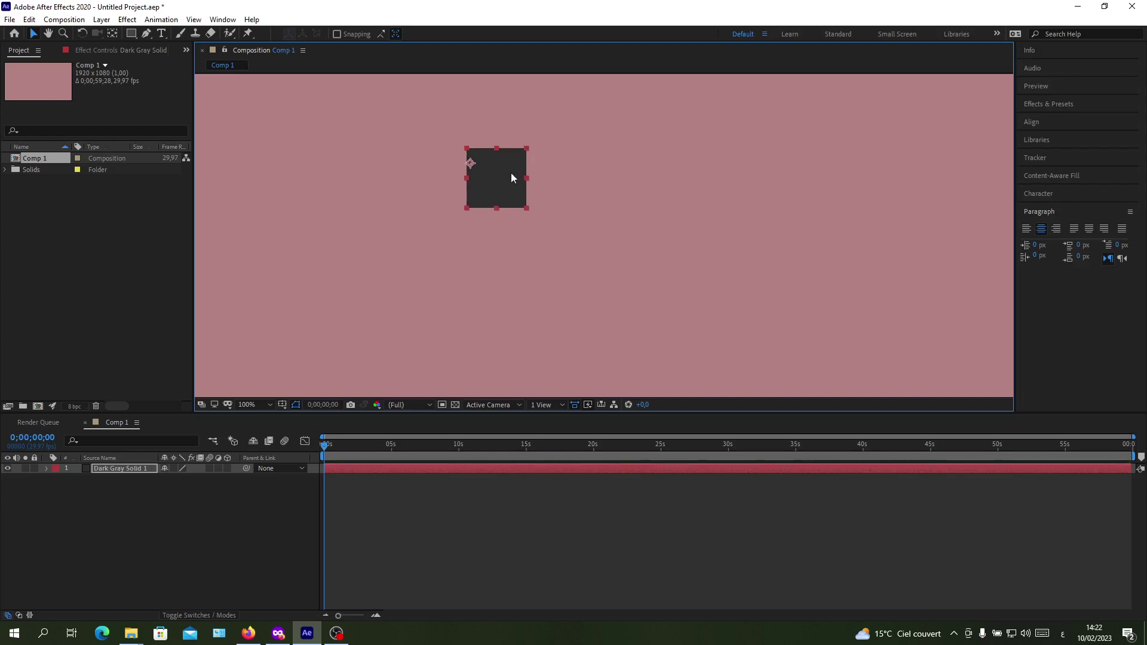
# - Reset the solid layer's transform and expand its properties, selecting the Anchor Point property
pyautogui.click(47, 469)
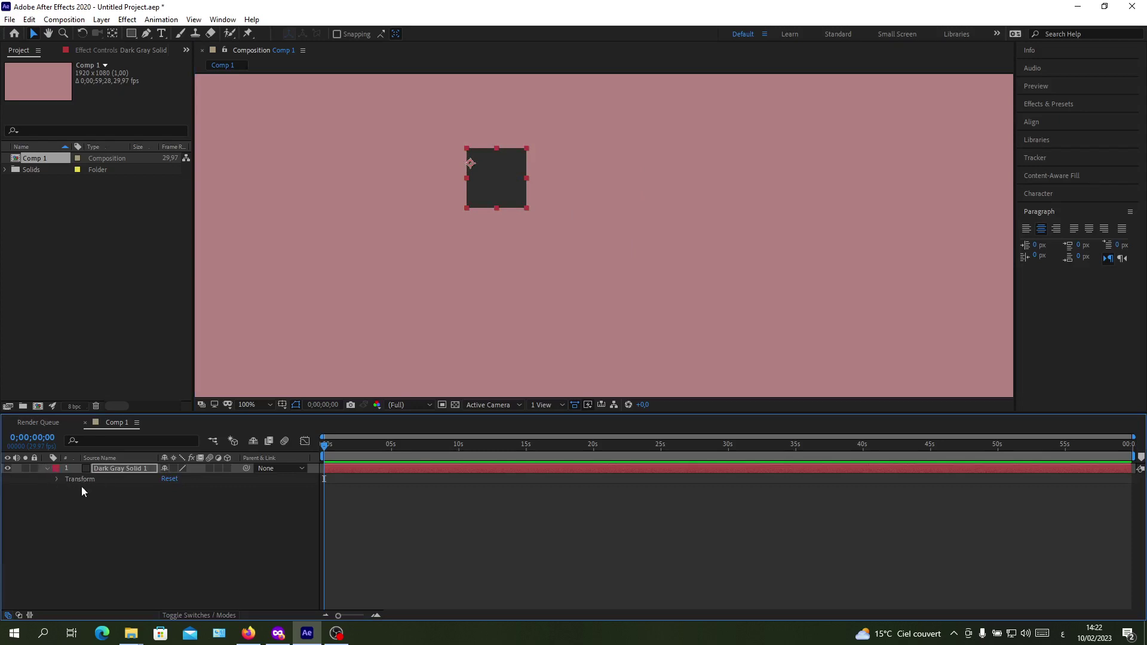
pyautogui.click(163, 479)
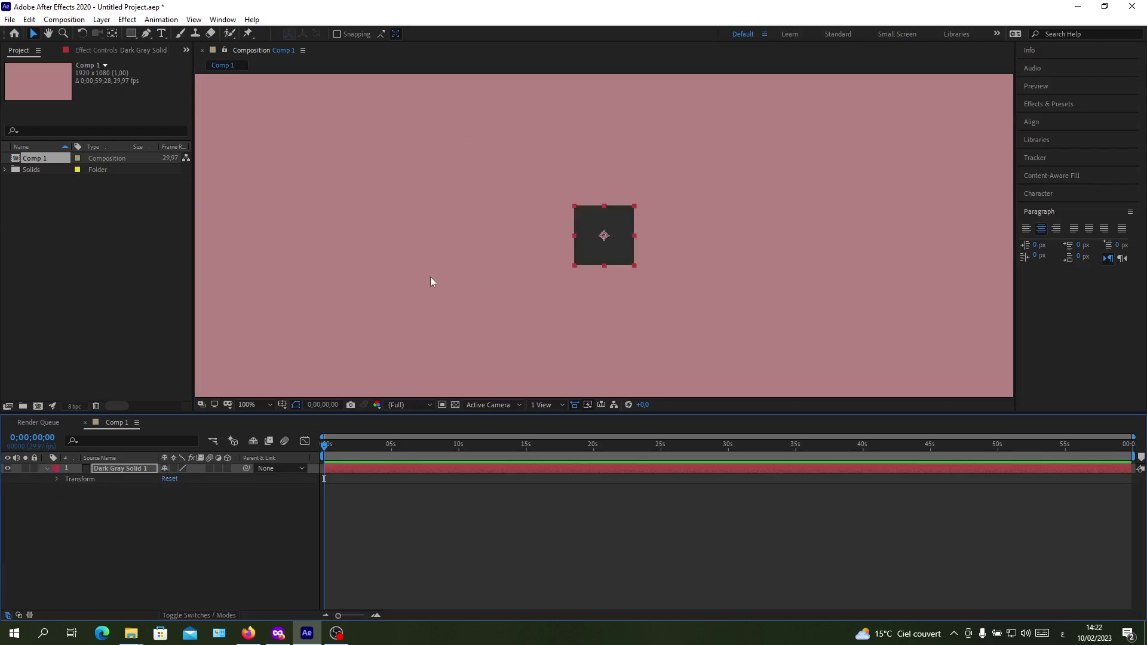
pyautogui.click(57, 479)
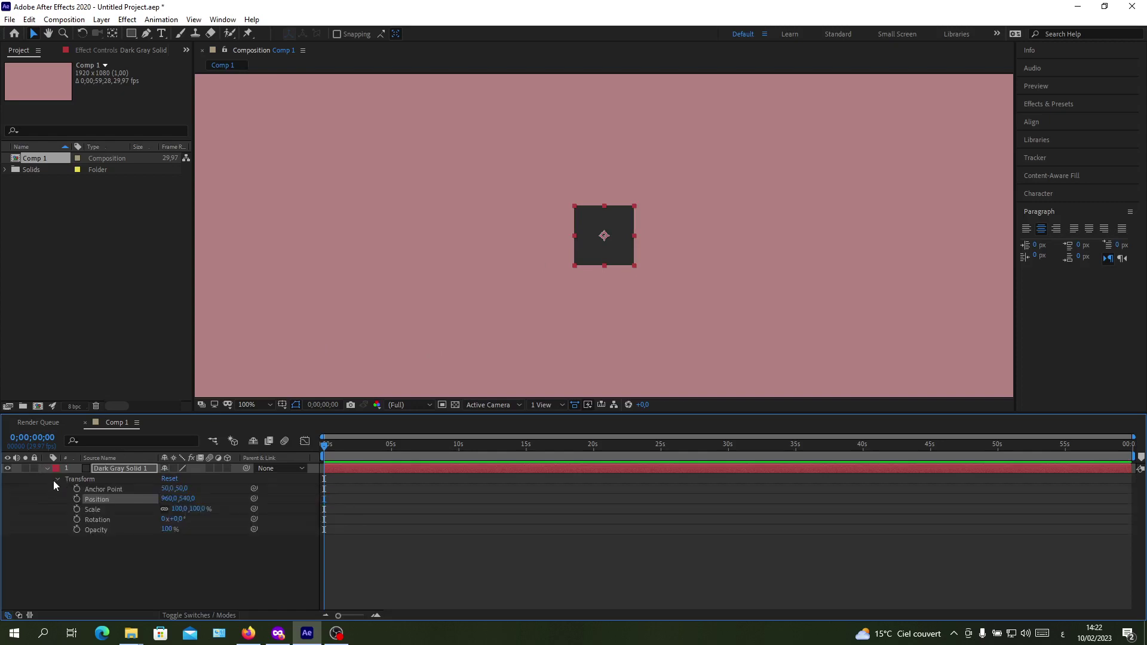
pyautogui.click(100, 487)
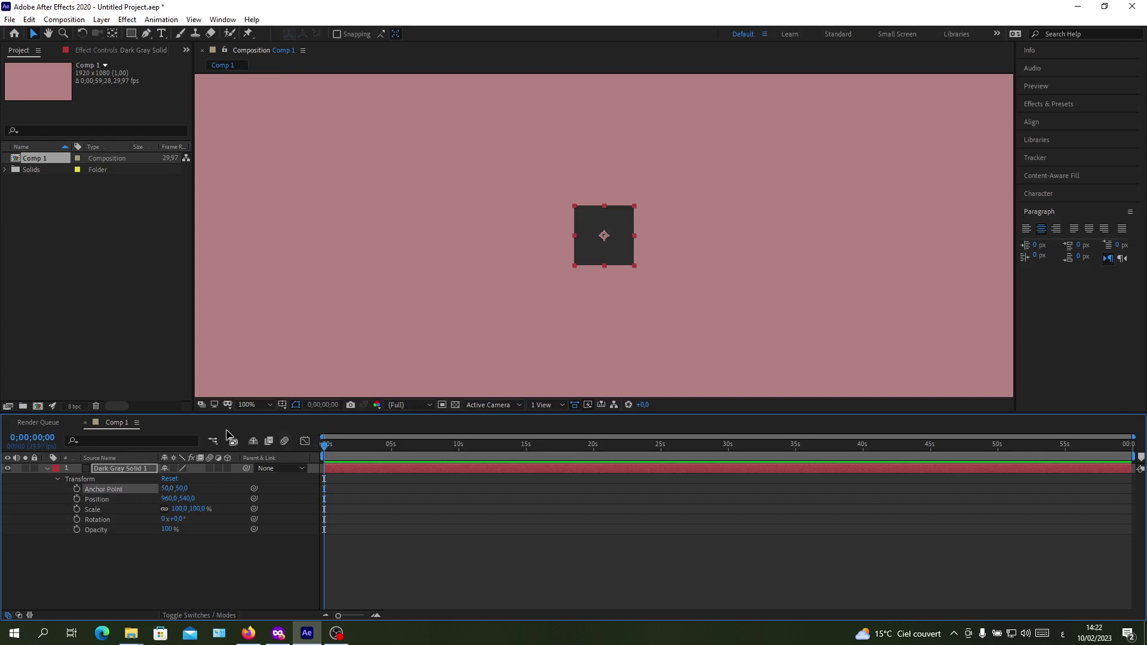
# - Offset the solid's anchor point to about -176, 106 and reposition the solid to about 922, 539
pyautogui.moveTo(595, 251); pyautogui.dragTo(535, 257)
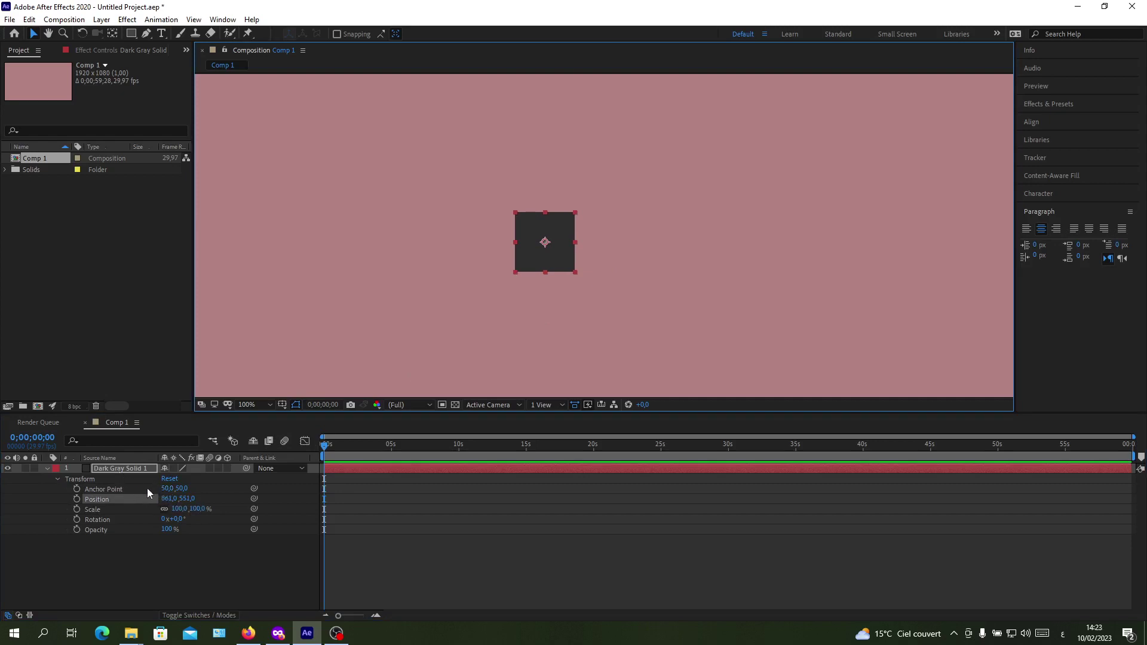
pyautogui.click(127, 488)
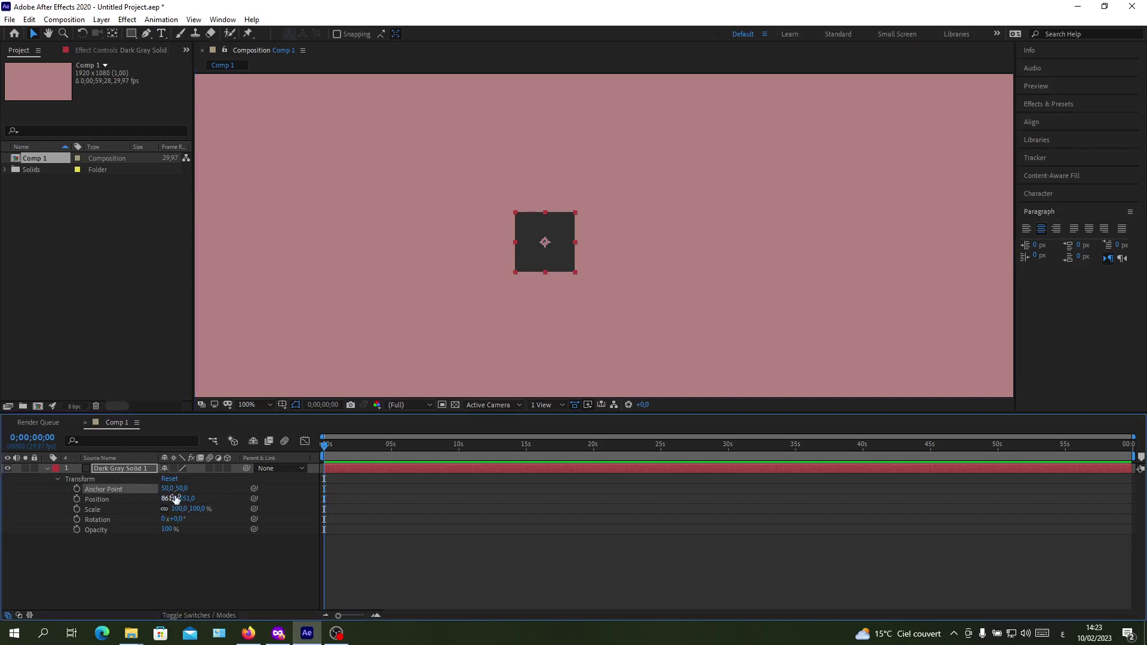
pyautogui.moveTo(167, 494); pyautogui.dragTo(53, 500)
pyautogui.moveTo(689, 267); pyautogui.dragTo(686, 230)
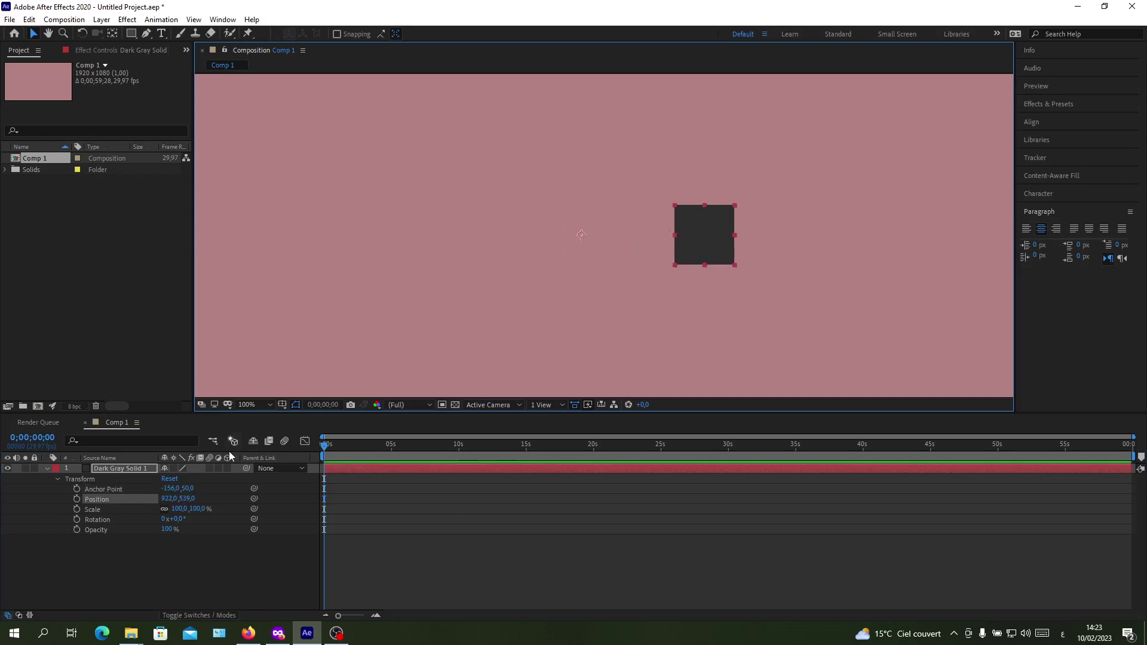
pyautogui.moveTo(184, 487); pyautogui.dragTo(212, 470)
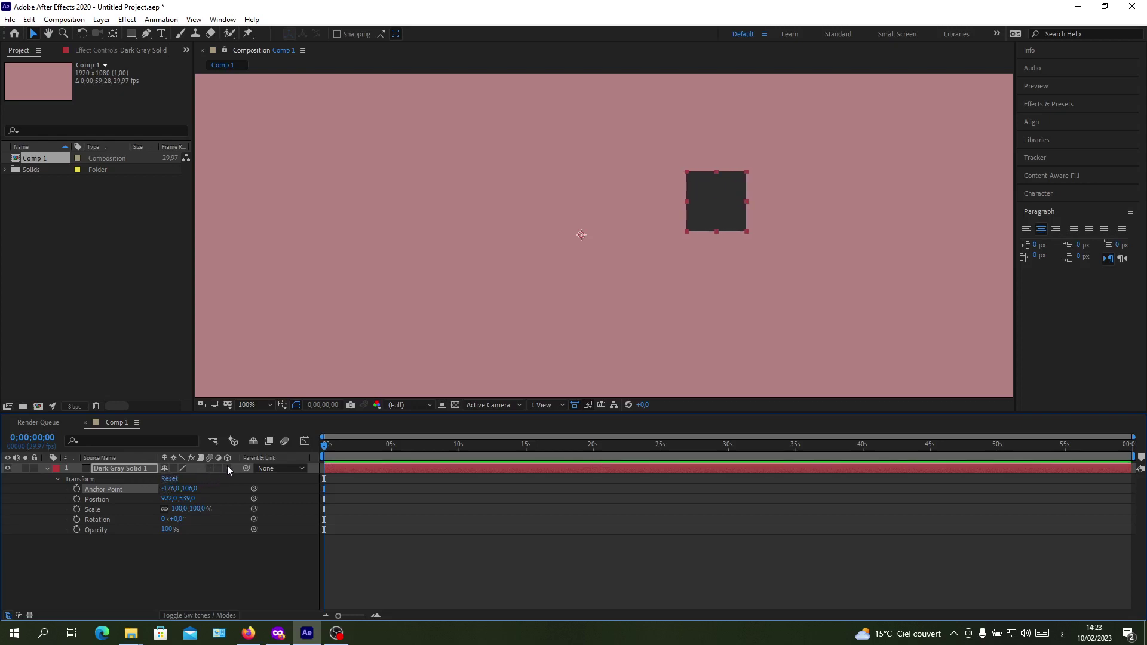
# - Try an anchor point depth of about -278 with the solid as a 3D layer, and return the layer to 2D
pyautogui.click(227, 468)
pyautogui.moveTo(199, 490); pyautogui.dragTo(3, 446)
pyautogui.moveTo(593, 265); pyautogui.dragTo(410, 299)
pyautogui.moveTo(206, 489); pyautogui.dragTo(242, 489)
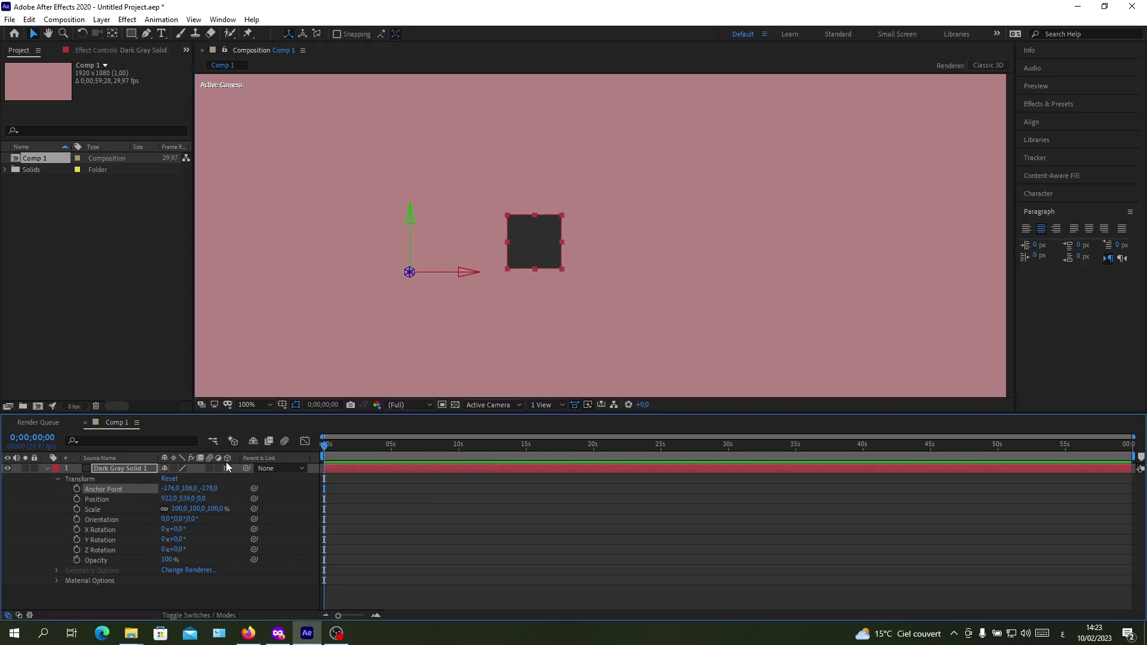
pyautogui.click(227, 467)
# - Keyframe the solid's position at about 1001, 469 at 0;00, about 1258, 414 at 2;22 and about 1243, 573 at 6;04
pyautogui.moveTo(540, 242); pyautogui.dragTo(590, 220)
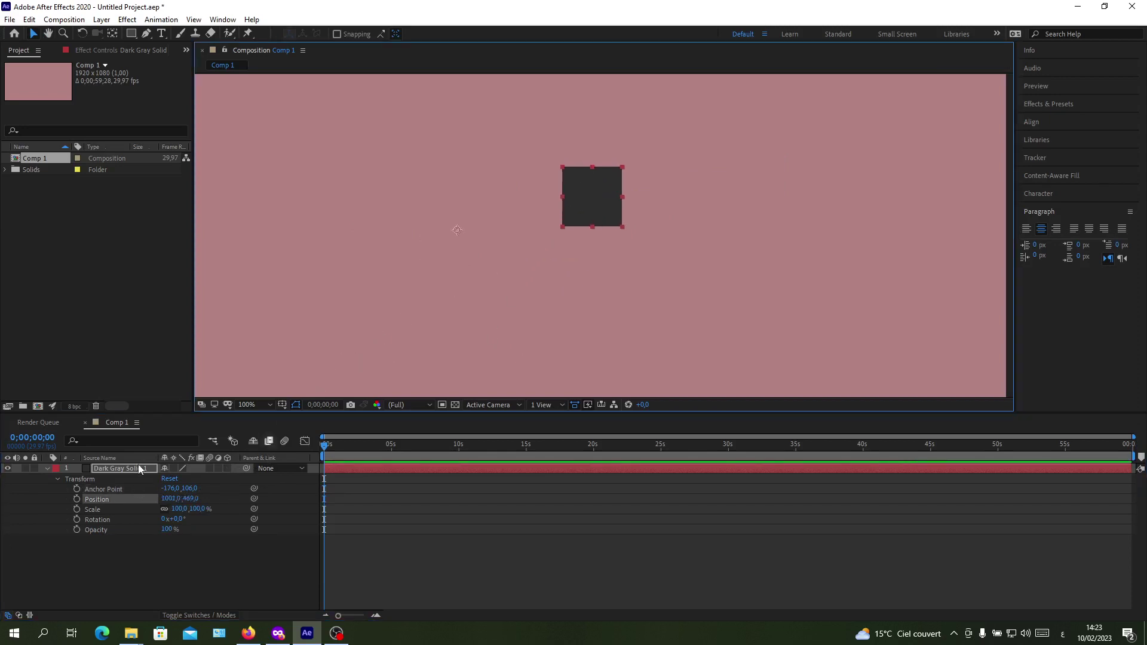
pyautogui.click(79, 498)
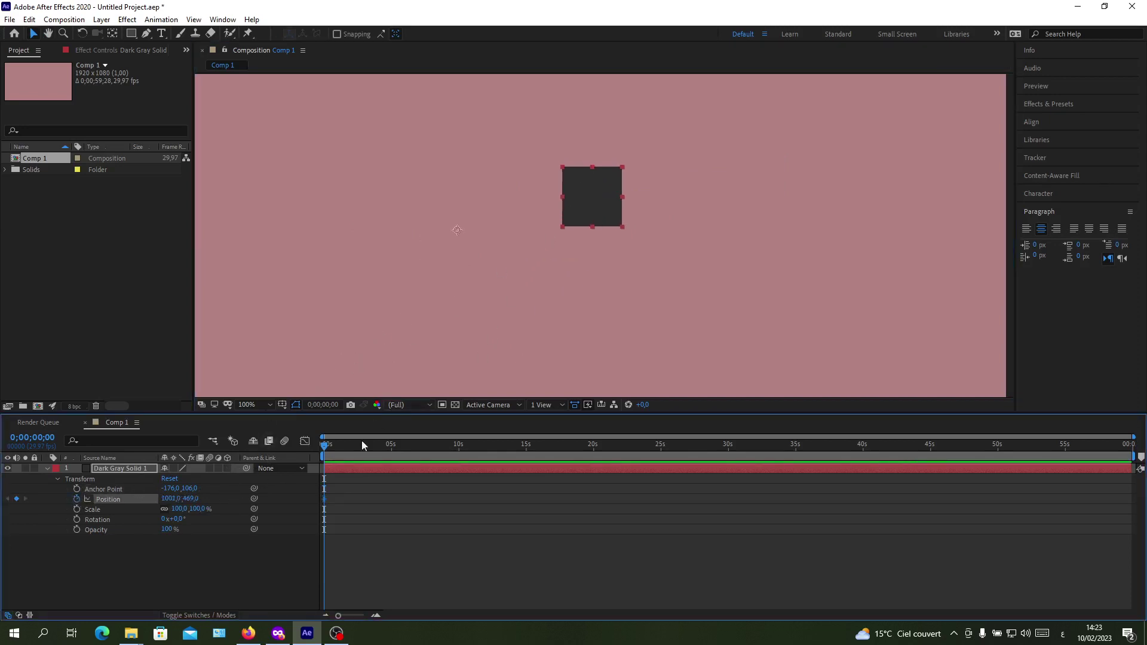
pyautogui.moveTo(327, 451); pyautogui.dragTo(360, 448)
pyautogui.moveTo(583, 192); pyautogui.dragTo(684, 263)
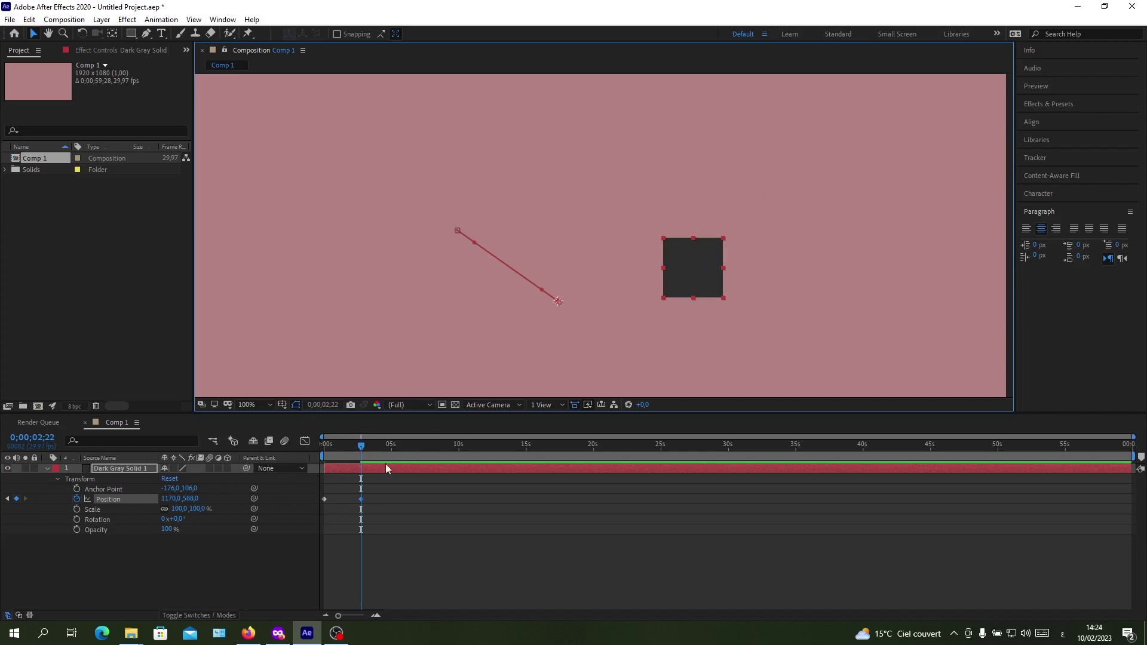
pyautogui.moveTo(677, 295); pyautogui.dragTo(730, 192)
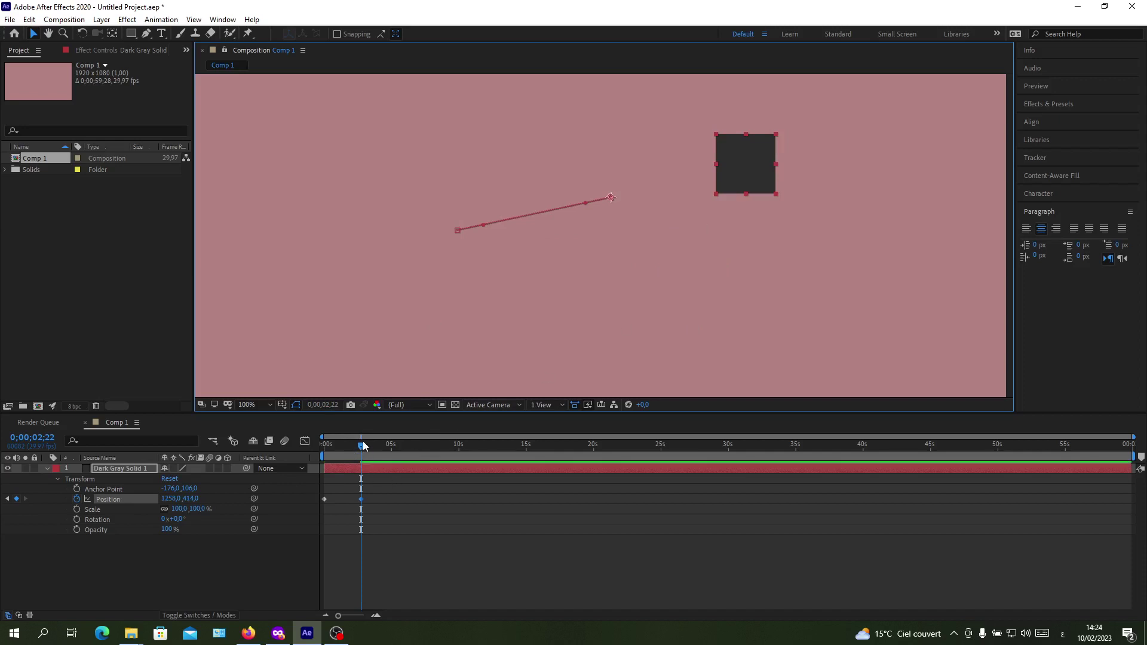
pyautogui.moveTo(363, 446); pyautogui.dragTo(406, 446)
pyautogui.moveTo(717, 174); pyautogui.dragTo(708, 267)
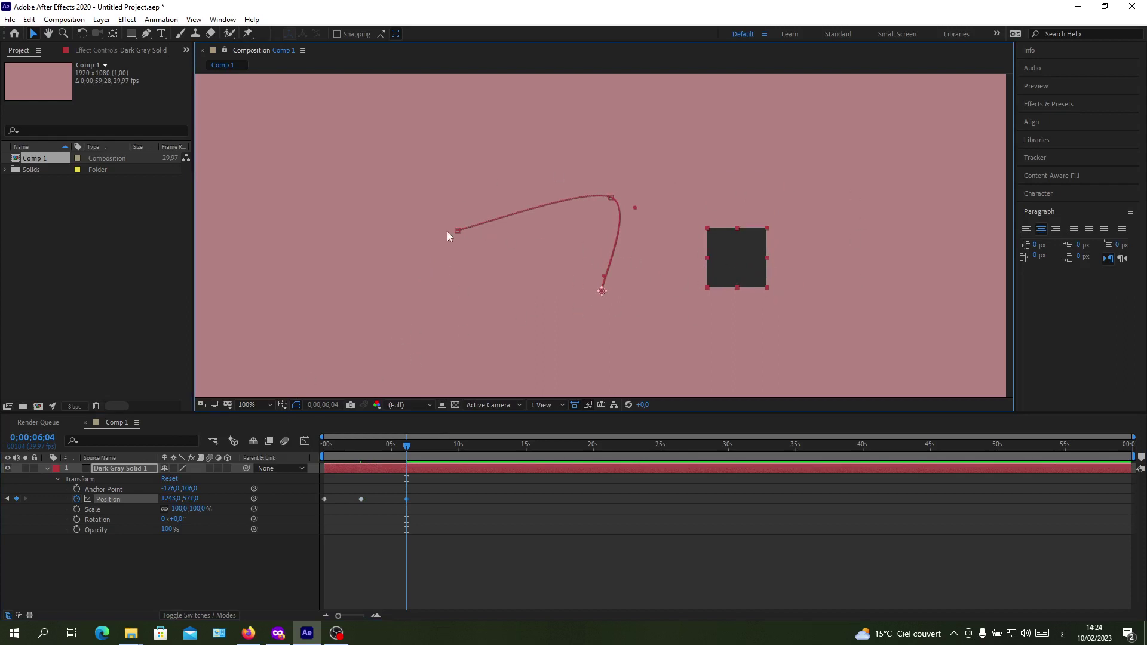
# - Scrub the position animation back to the composition's start, and collapse and deselect the solid layer
pyautogui.moveTo(405, 447); pyautogui.dragTo(307, 452)
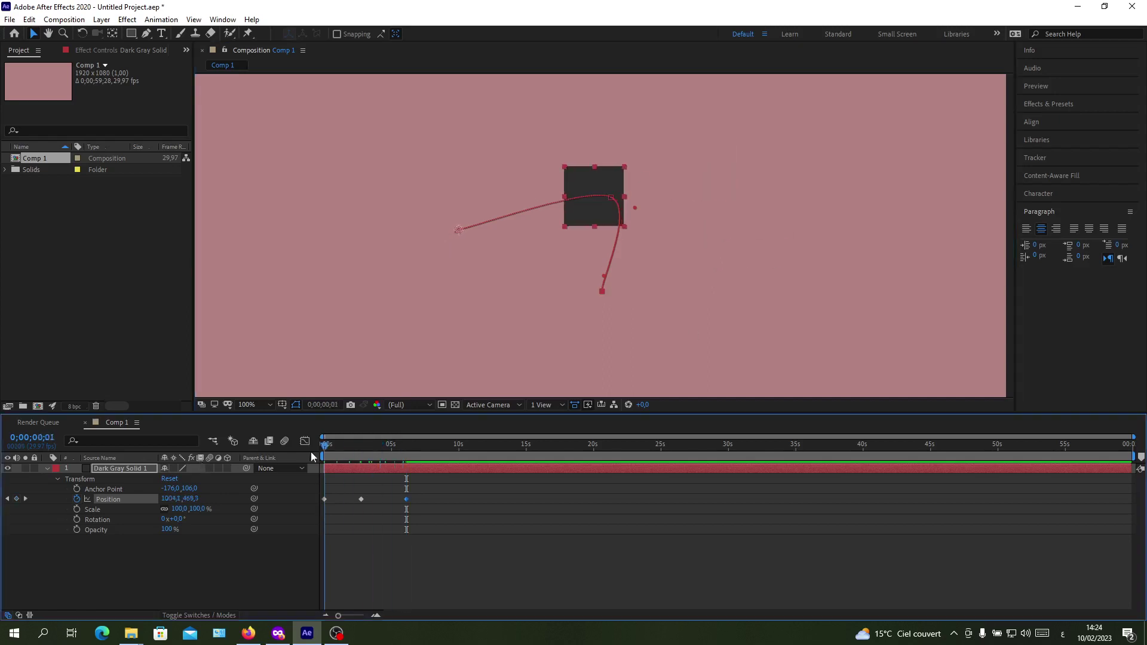
pyautogui.click(363, 482)
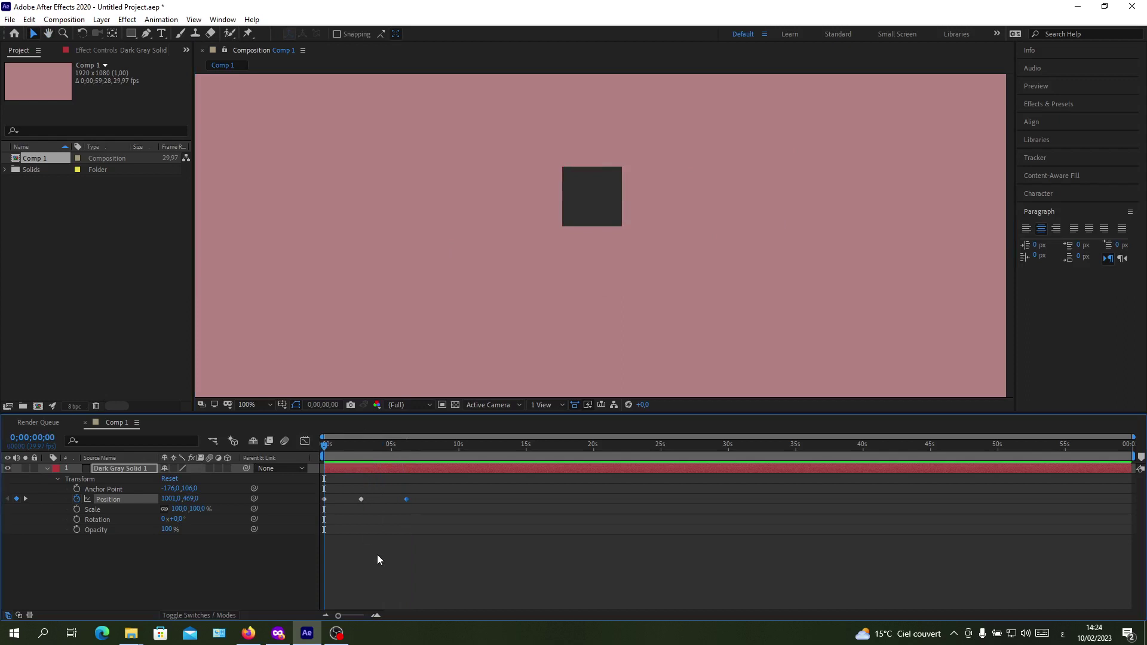
pyautogui.moveTo(325, 449); pyautogui.dragTo(282, 466)
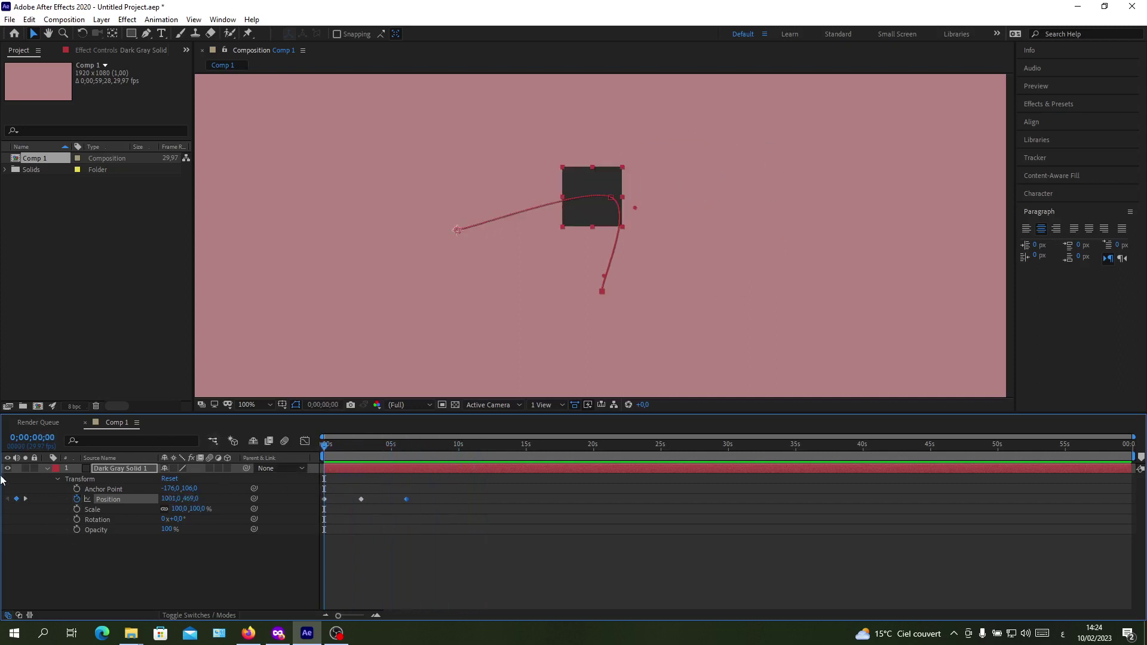
pyautogui.click(48, 468)
pyautogui.click(183, 504)
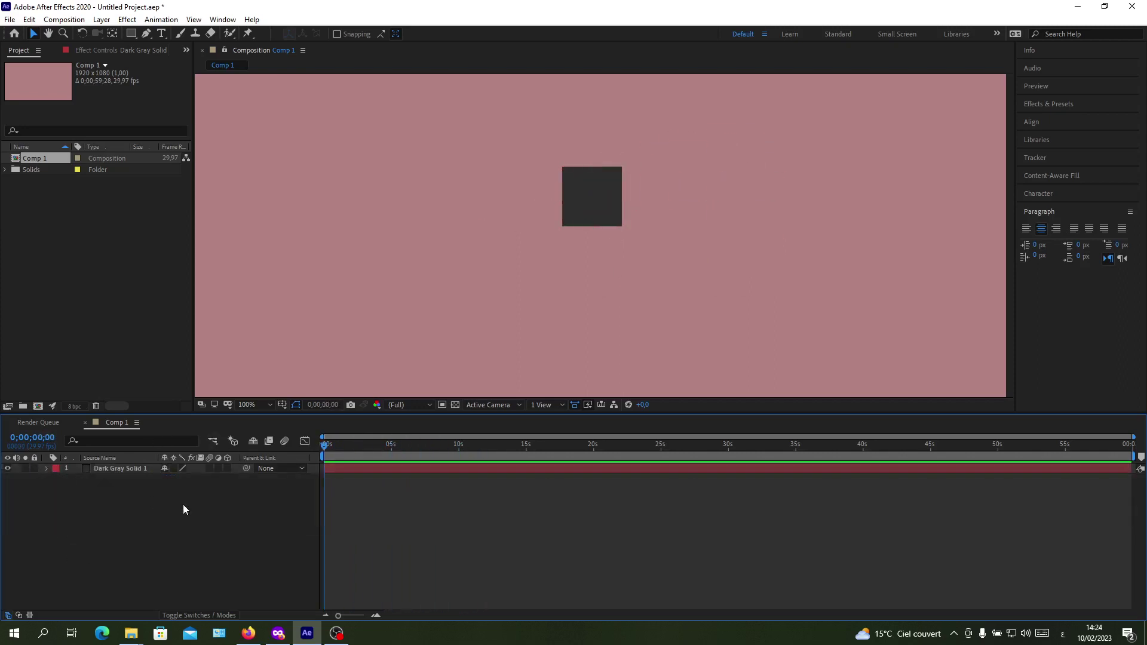